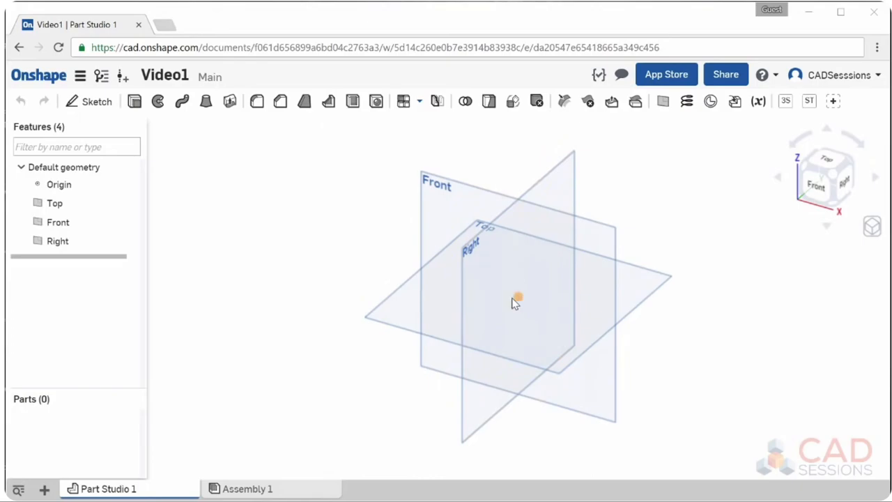
# Select the Top and Front planes together and clear the selection
pyautogui.click(407, 313)
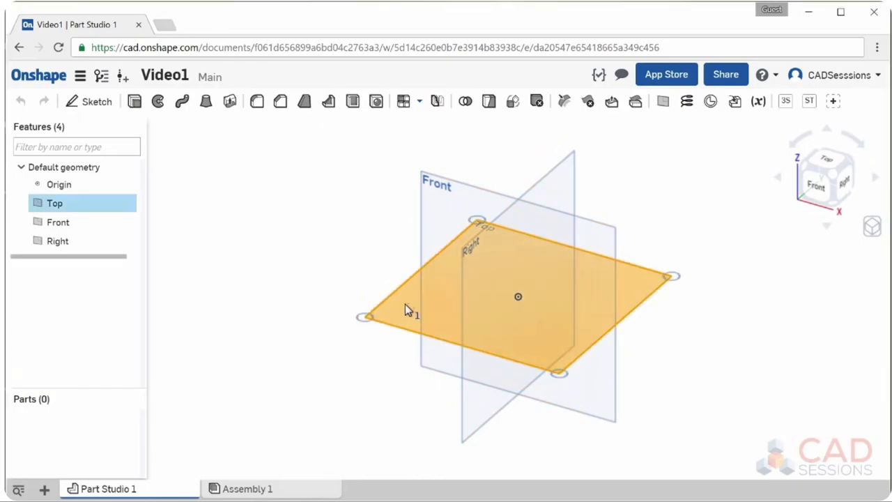
pyautogui.click(435, 224)
pyautogui.click(436, 227)
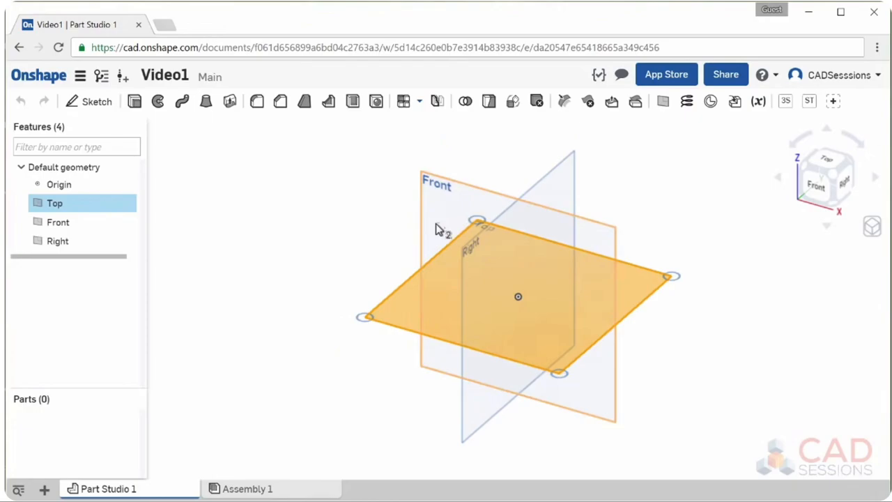
pyautogui.click(404, 310)
pyautogui.click(404, 310)
pyautogui.click(439, 237)
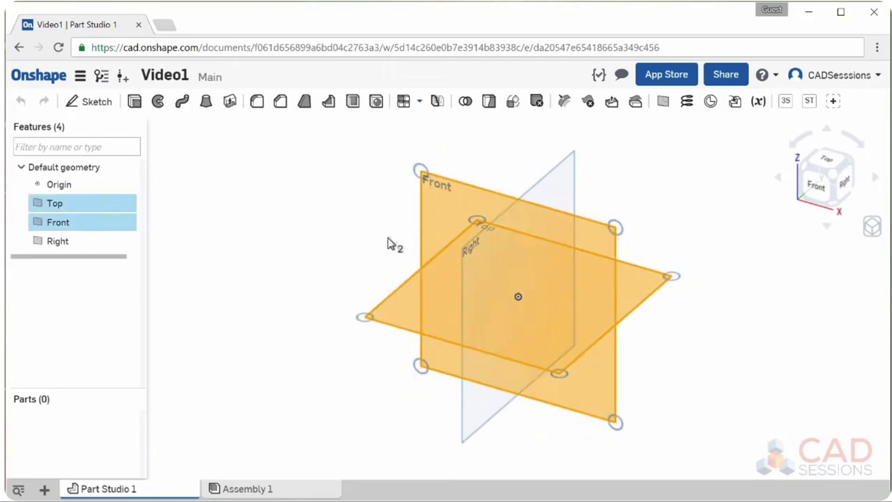
pyautogui.click(371, 252)
pyautogui.click(408, 316)
pyautogui.click(437, 239)
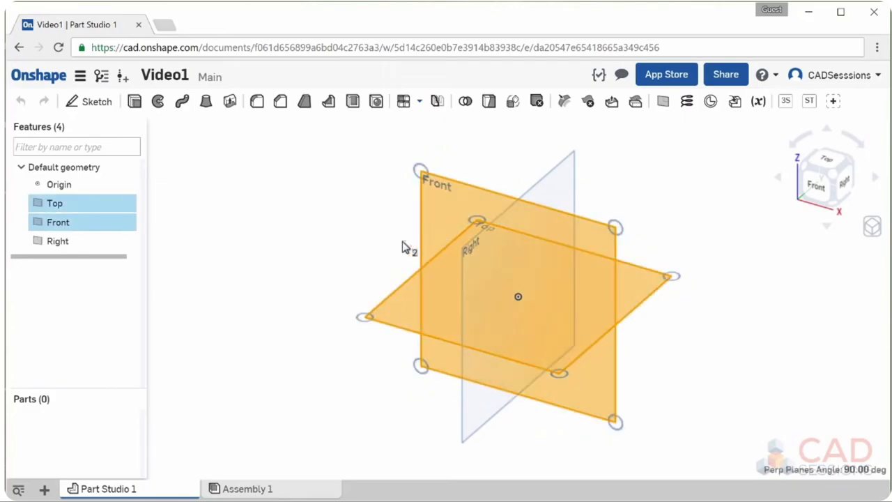
pyautogui.click(370, 251)
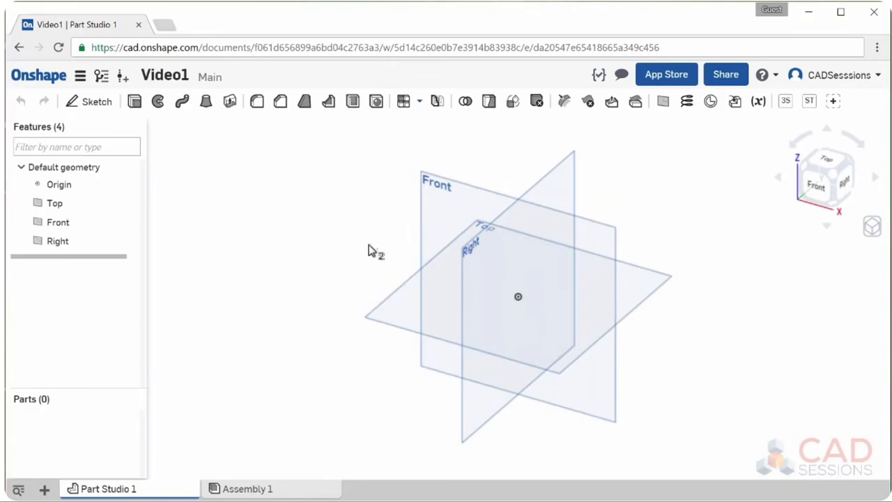
pyautogui.click(136, 102)
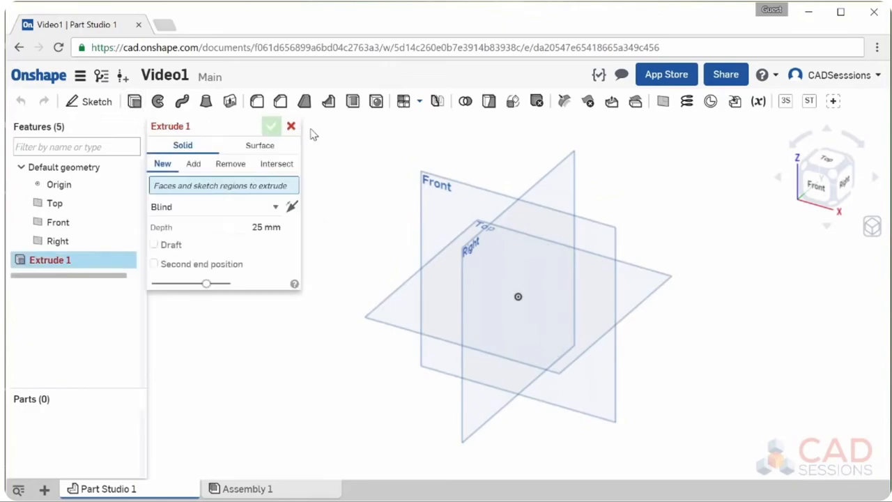
pyautogui.press('Escape')
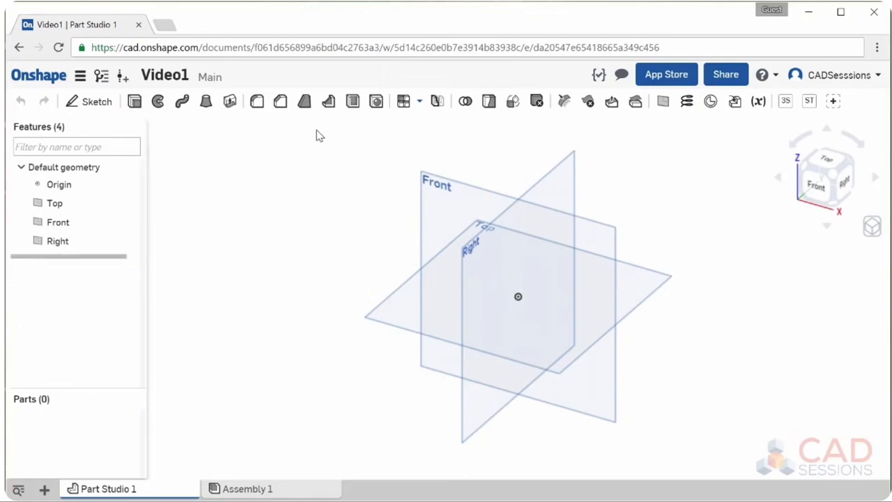
pyautogui.click(158, 102)
pyautogui.press('Escape')
# Examine the three default planes at several zoom levels and orientations, including the isometric view
pyautogui.scroll(2, 502, 279)
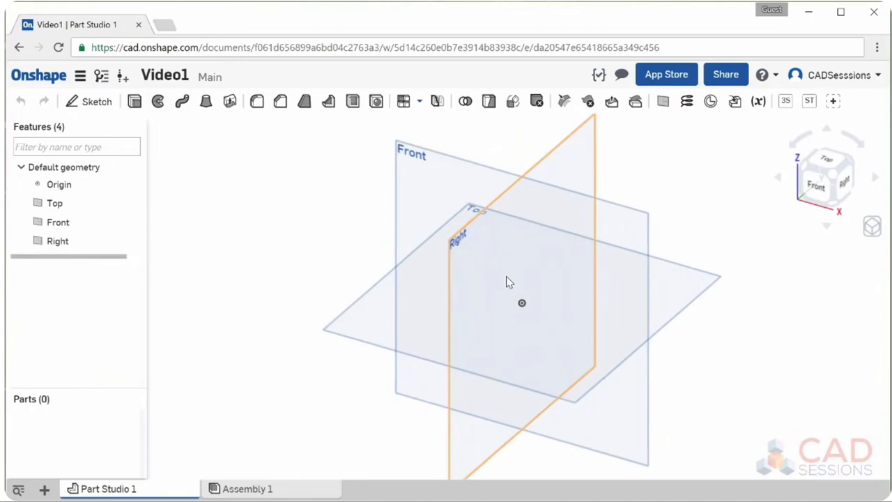
pyautogui.scroll(-3, 508, 244)
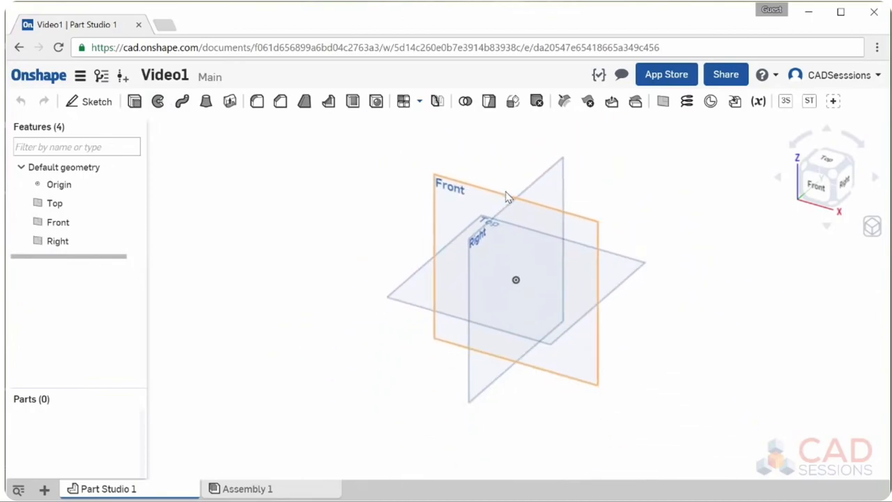
pyautogui.scroll(3, 527, 400)
pyautogui.scroll(-2, 528, 400)
pyautogui.scroll(1, 508, 152)
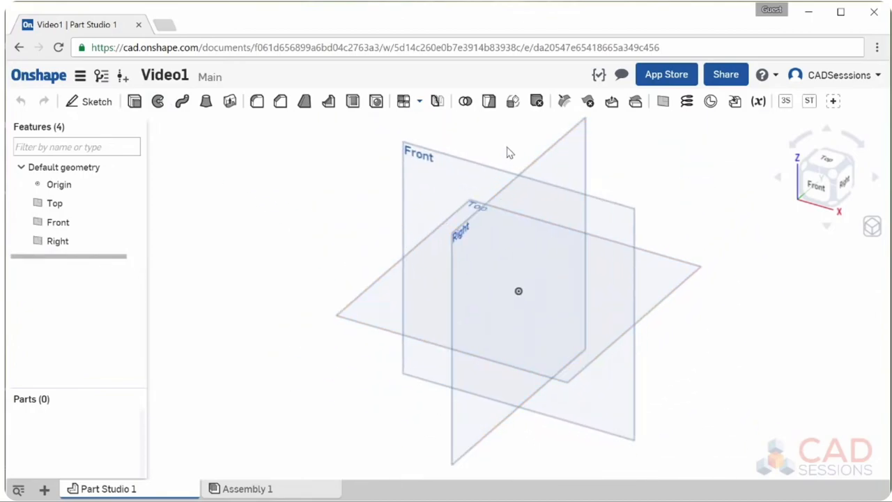
pyautogui.scroll(2, 503, 267)
pyautogui.scroll(-3, 514, 342)
pyautogui.scroll(-1, 518, 339)
pyautogui.moveTo(517, 340); pyautogui.dragTo(605, 309, button='right')
pyautogui.scroll(3, 543, 293)
pyautogui.scroll(-4, 530, 320)
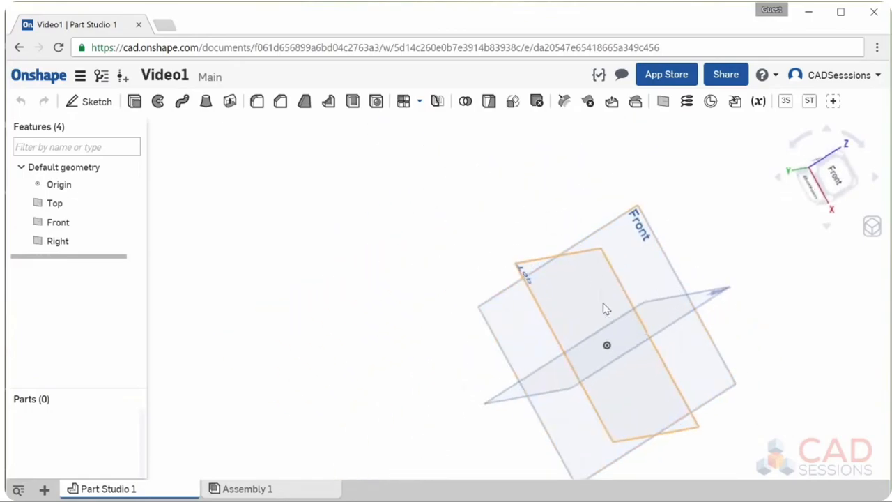
pyautogui.scroll(2, 608, 279)
pyautogui.moveTo(612, 249); pyautogui.dragTo(570, 237, button='right')
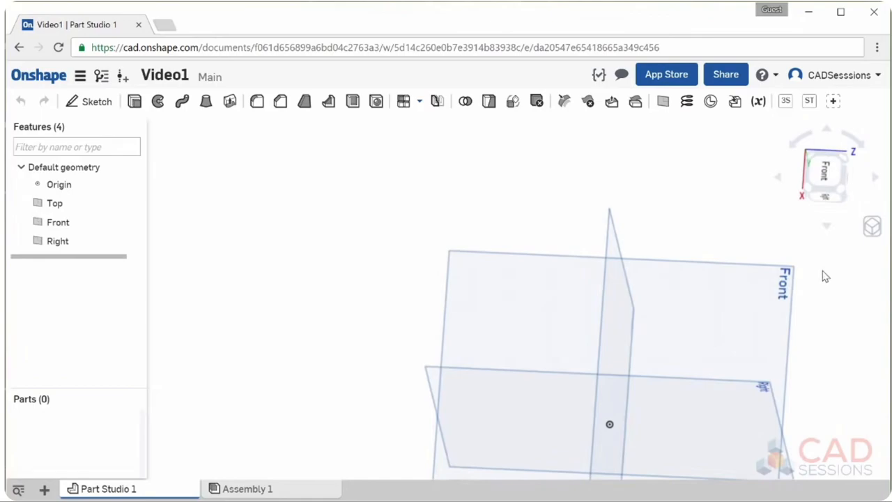
pyautogui.rightClick(468, 193)
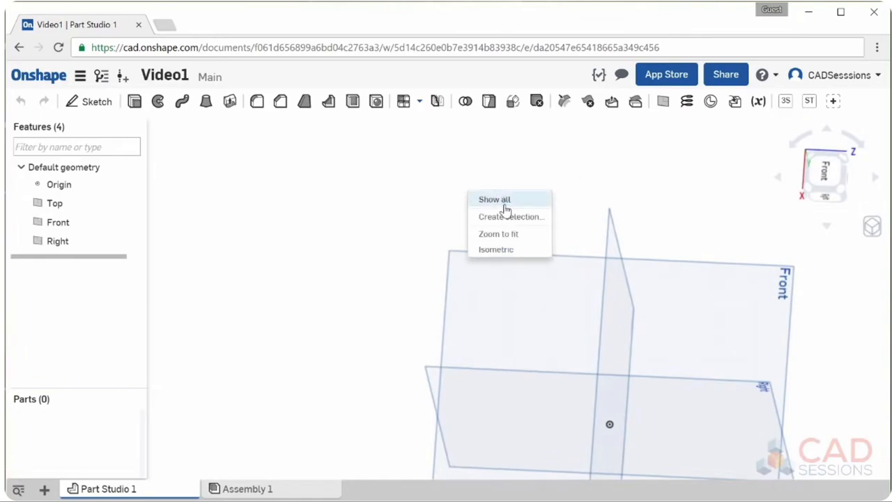
pyautogui.click(504, 250)
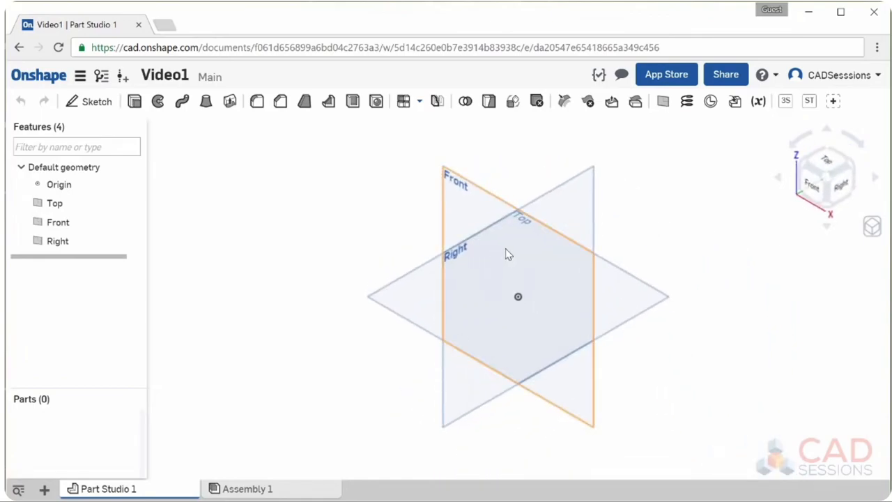
pyautogui.click(828, 183)
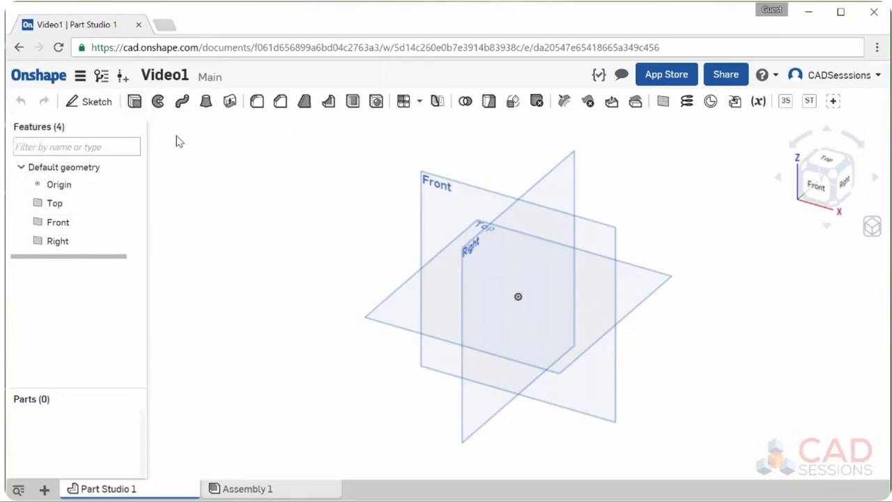
# Start a new sketch on the Top plane
pyautogui.click(91, 103)
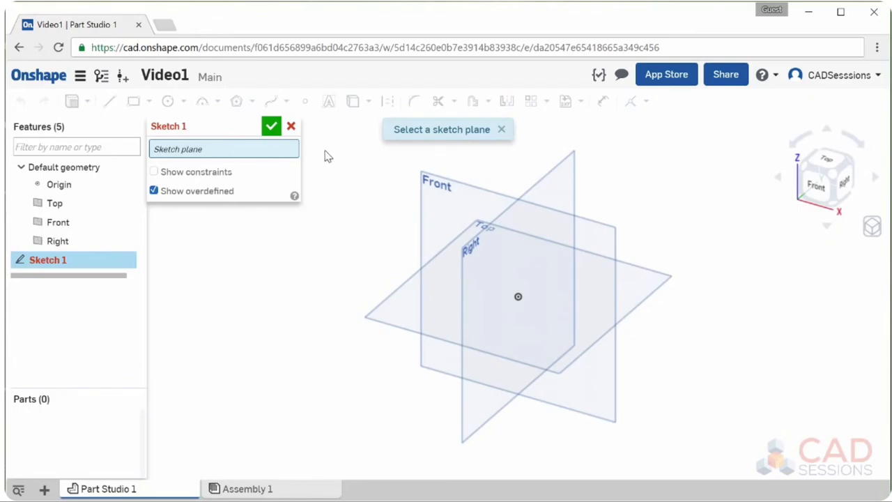
pyautogui.click(406, 293)
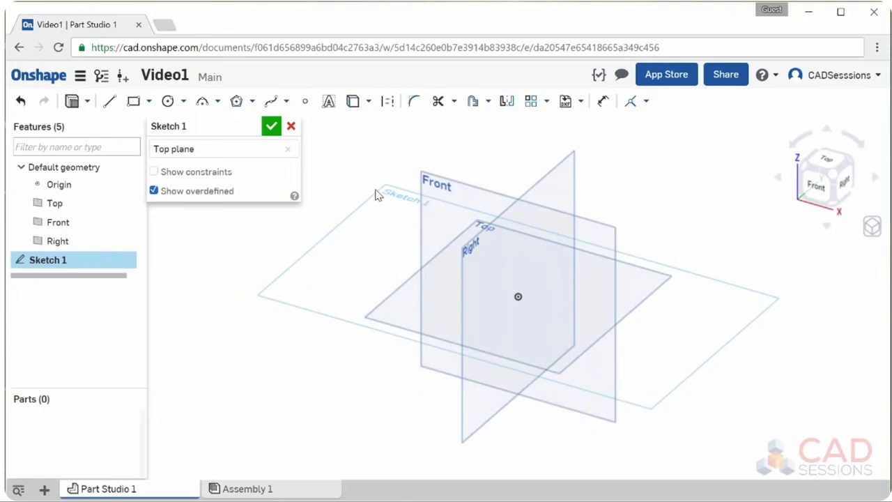
pyautogui.click(286, 151)
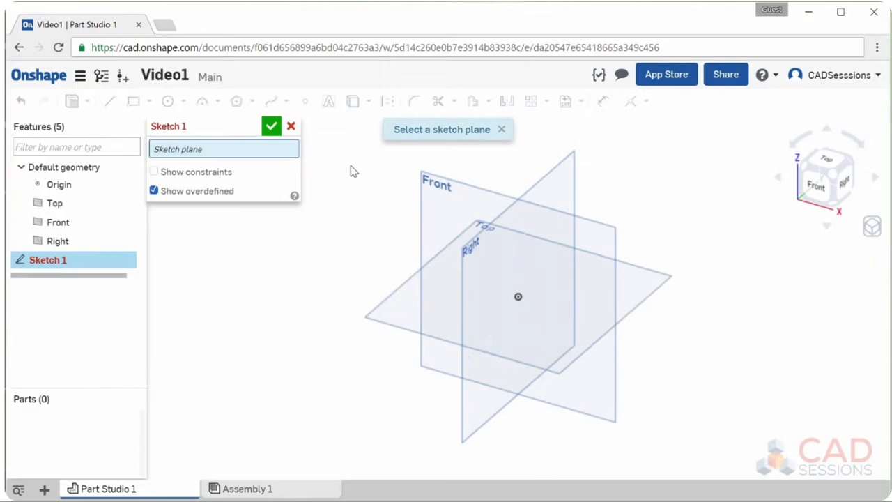
pyautogui.click(414, 291)
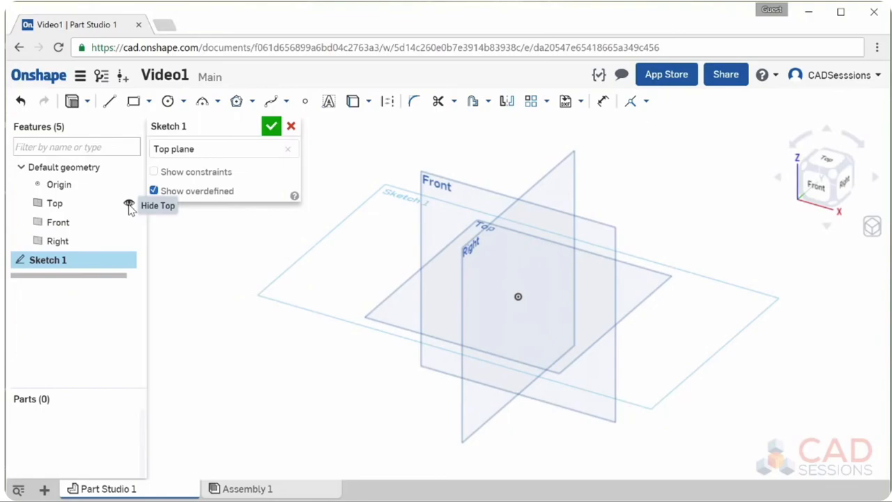
# Hide the Top, Front and Right default planes
pyautogui.click(129, 206)
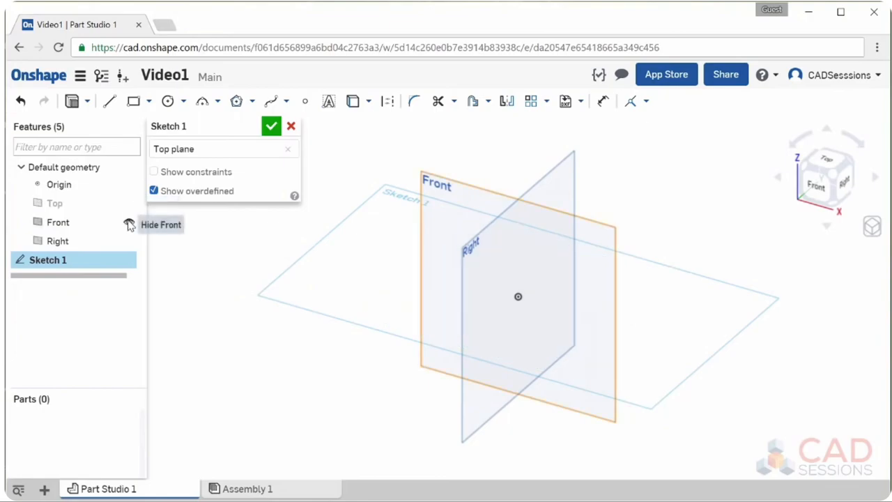
pyautogui.click(129, 225)
pyautogui.click(129, 241)
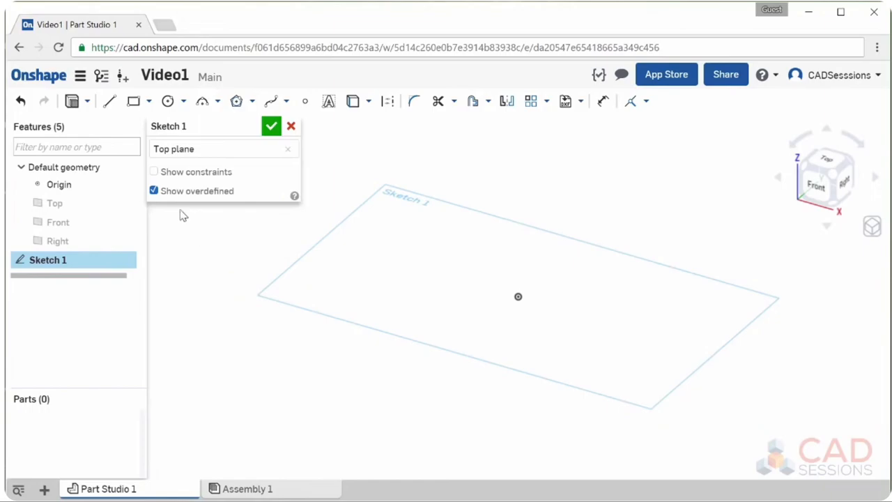
# Sketch a center point rectangle about 152 mm wide and 89 mm high, centered on the origin
pyautogui.click(150, 102)
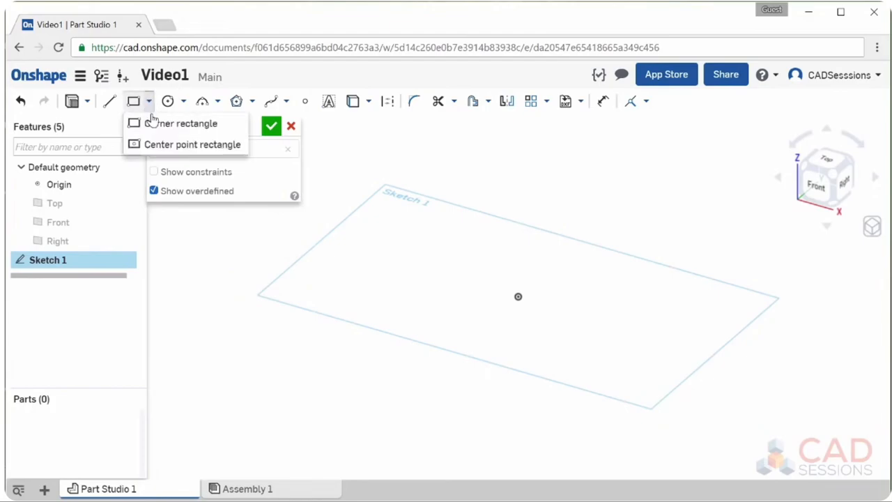
pyautogui.click(152, 145)
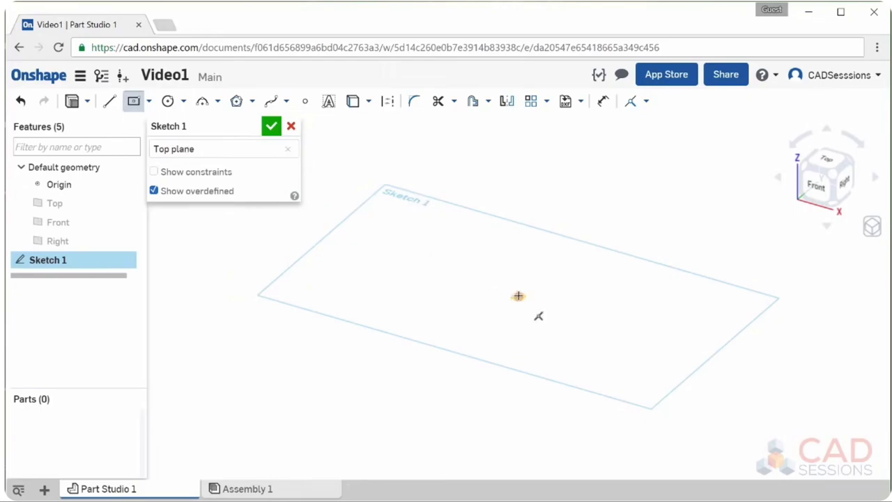
pyautogui.click(518, 296)
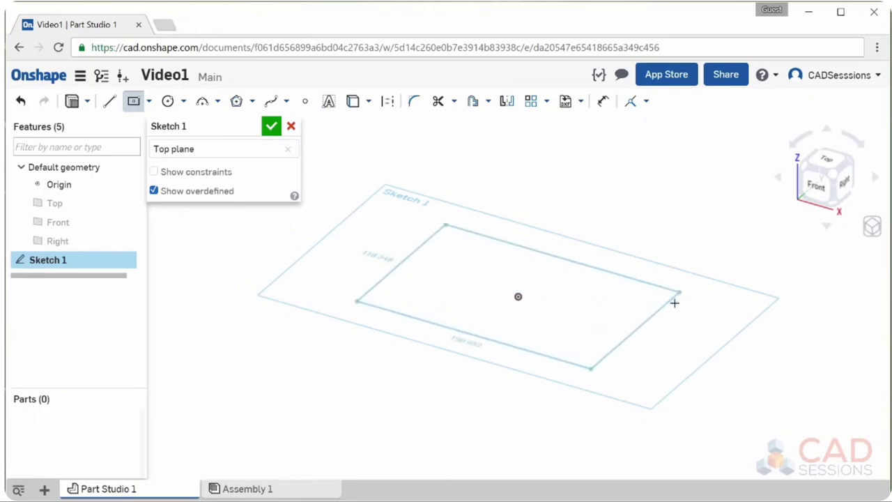
pyautogui.click(650, 296)
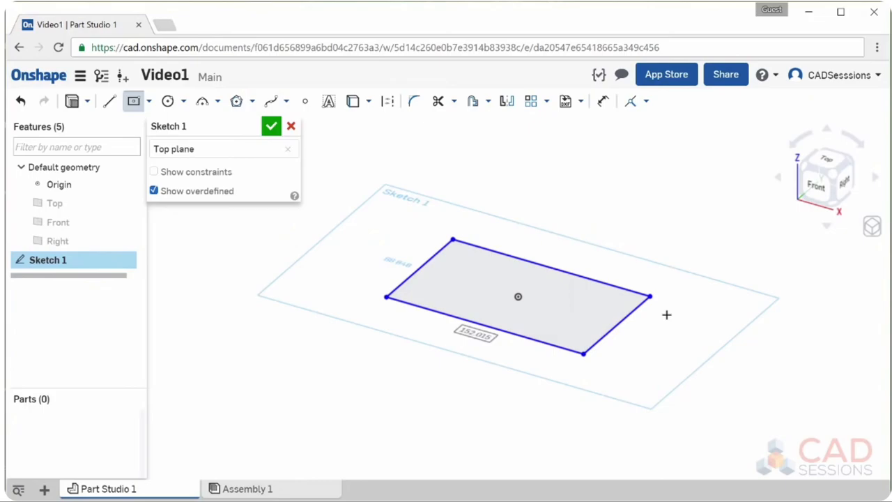
# Dimension the rectangle's vertical side and set its height to 2 in
pyautogui.rightClick(666, 315)
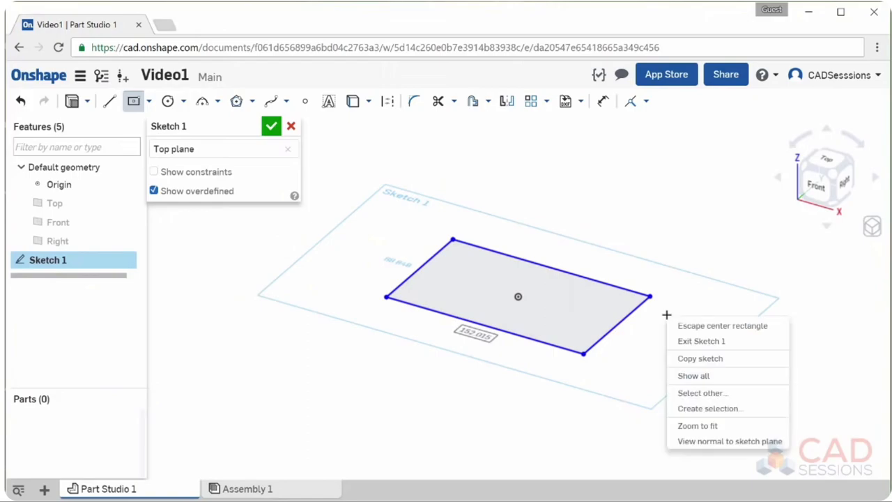
pyautogui.click(703, 443)
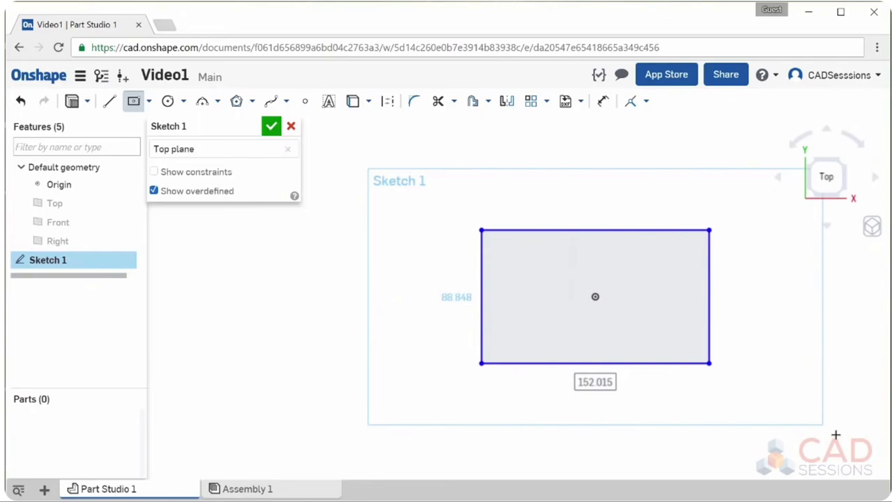
pyautogui.click(604, 105)
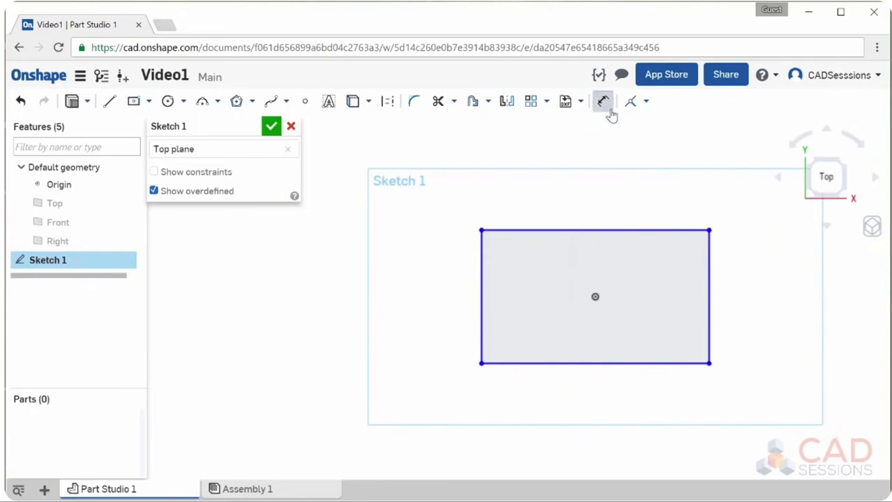
pyautogui.click(710, 305)
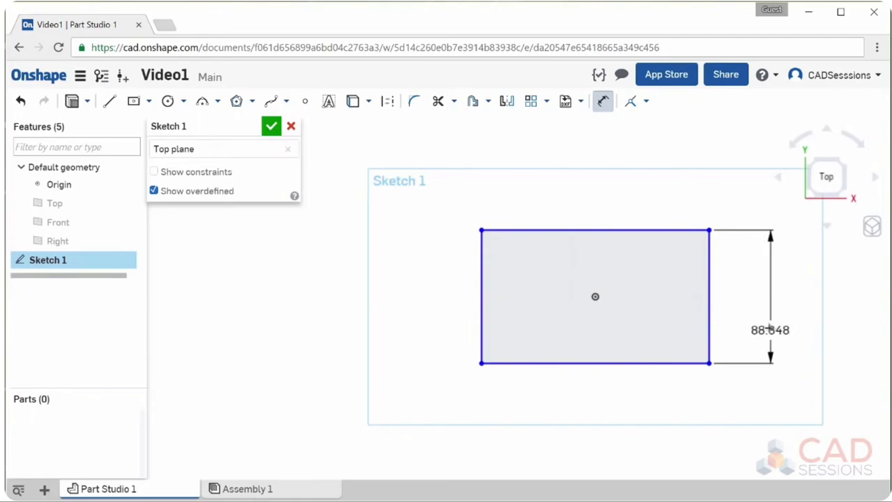
pyautogui.click(762, 298)
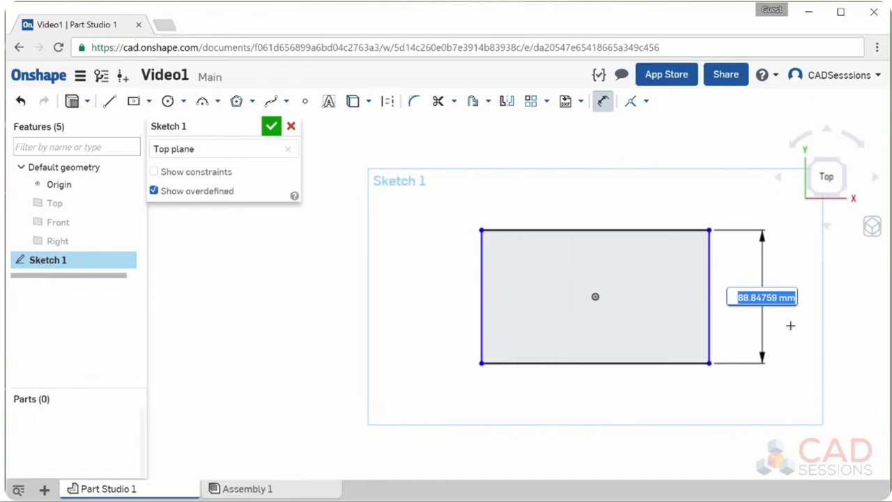
pyautogui.write('2 in')
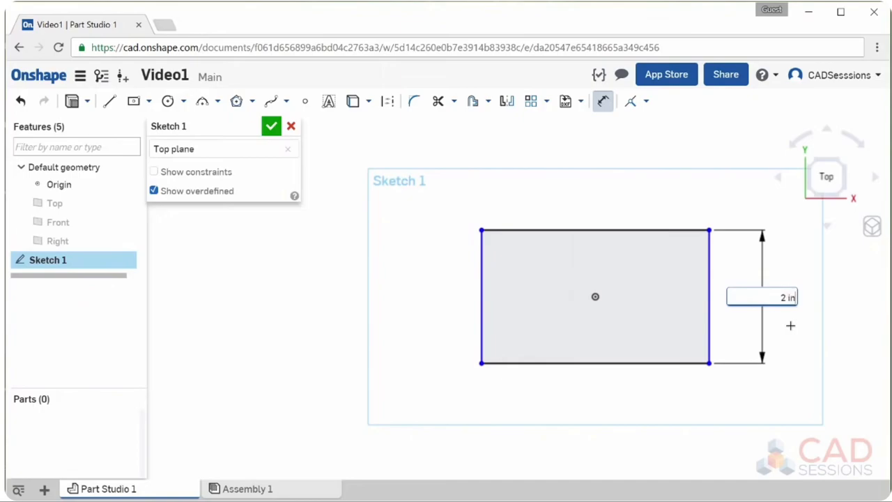
pyautogui.press('Return')
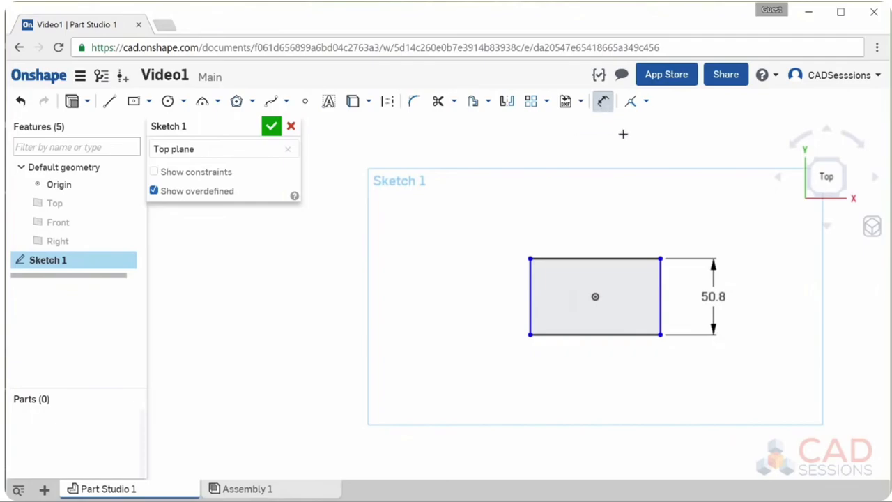
# Dimension the rectangle's upper horizontal edge and set its width to 3 in
pyautogui.click(608, 258)
pyautogui.click(599, 222)
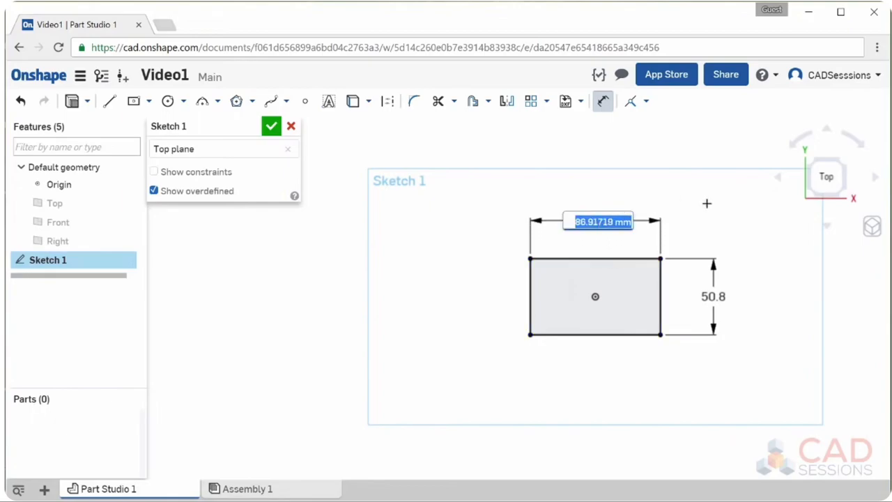
pyautogui.write('3in')
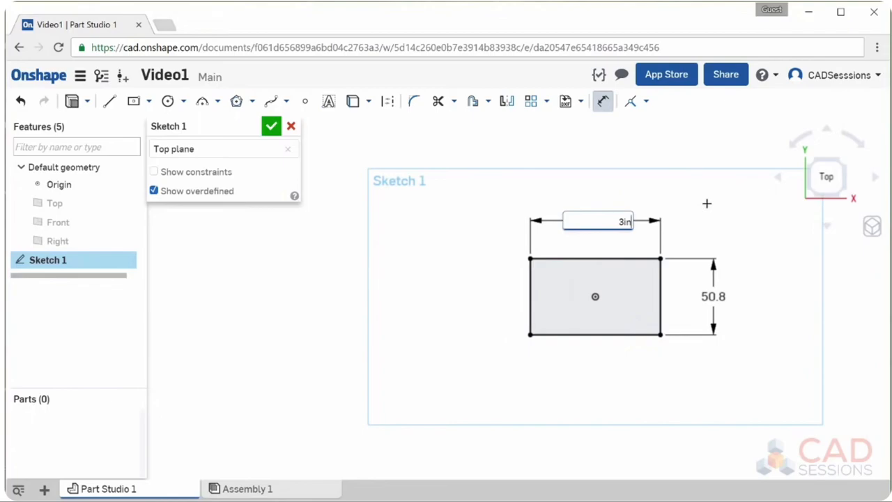
pyautogui.press('Return')
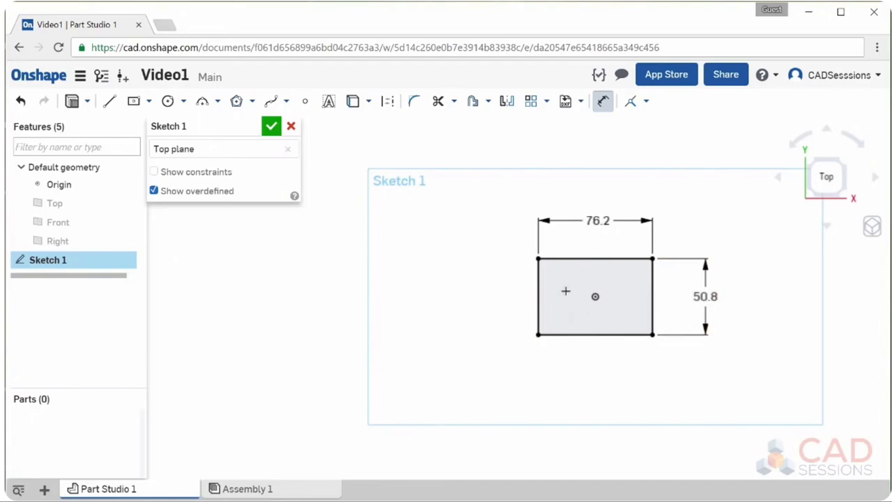
# Sketch a circle about 37.5 mm in diameter centered on the origin inside the rectangle
pyautogui.click(172, 102)
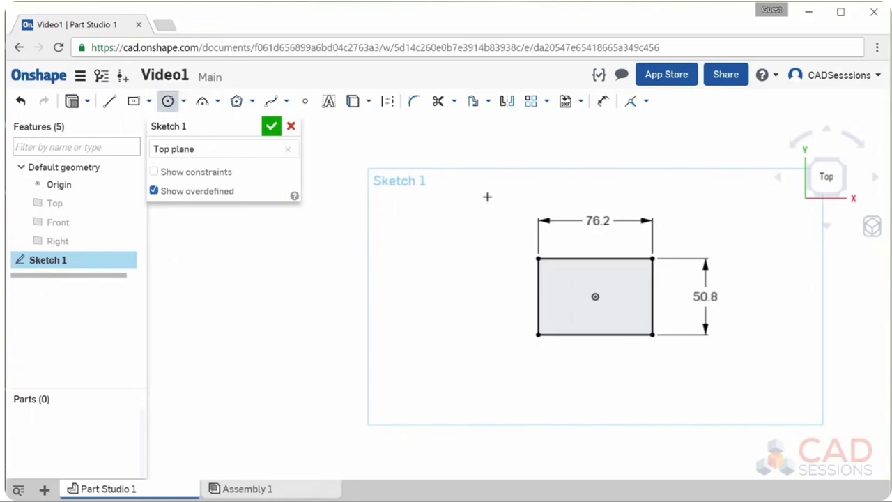
pyautogui.click(594, 296)
pyautogui.click(615, 275)
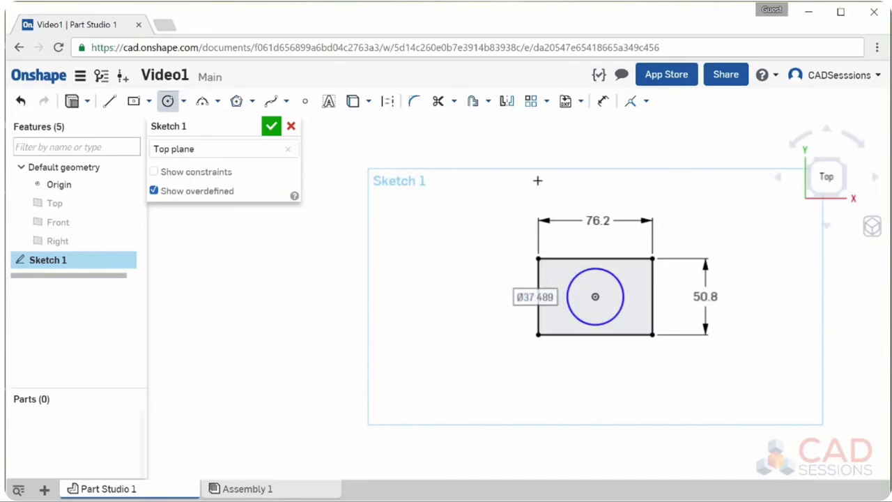
# Dimension the circle's diameter and set it to 1 in
pyautogui.click(604, 102)
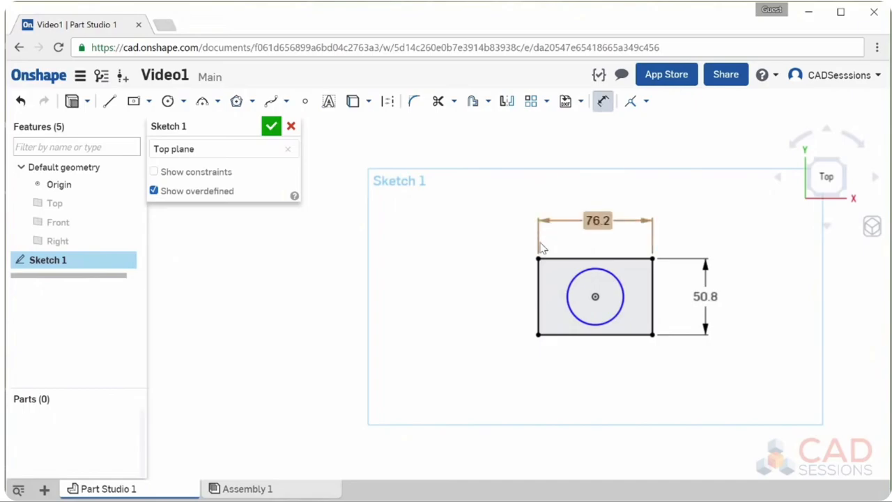
pyautogui.click(568, 287)
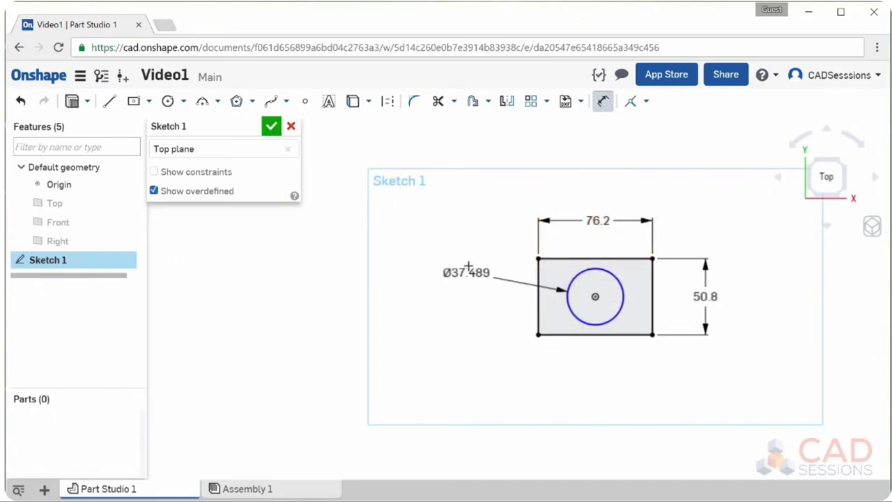
pyautogui.click(460, 310)
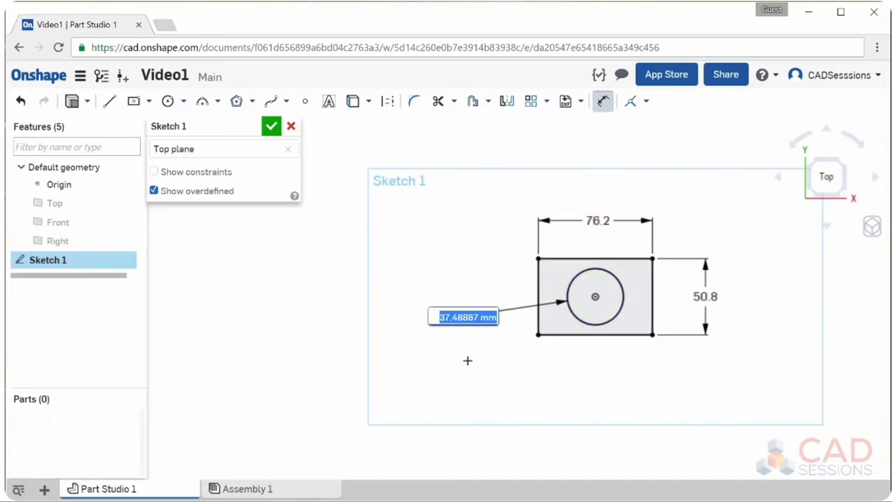
pyautogui.write('1in')
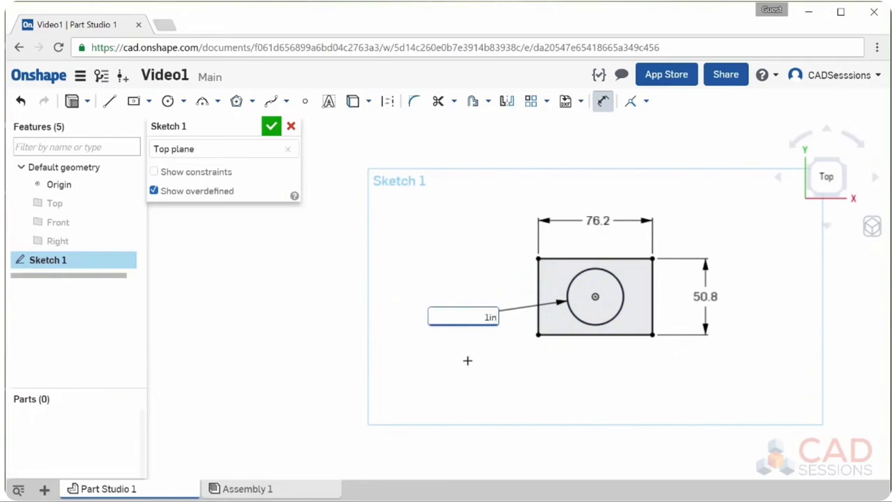
pyautogui.press('Return')
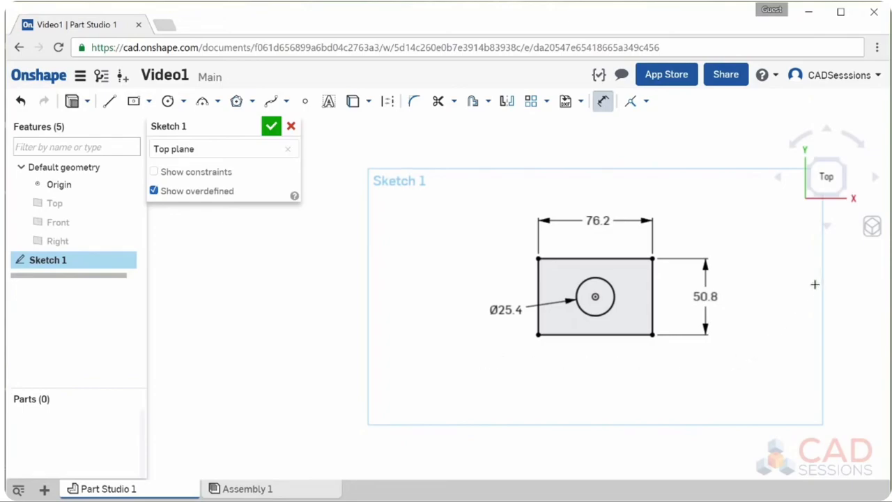
# Switch to the isometric view and finish the sketch
pyautogui.click(872, 226)
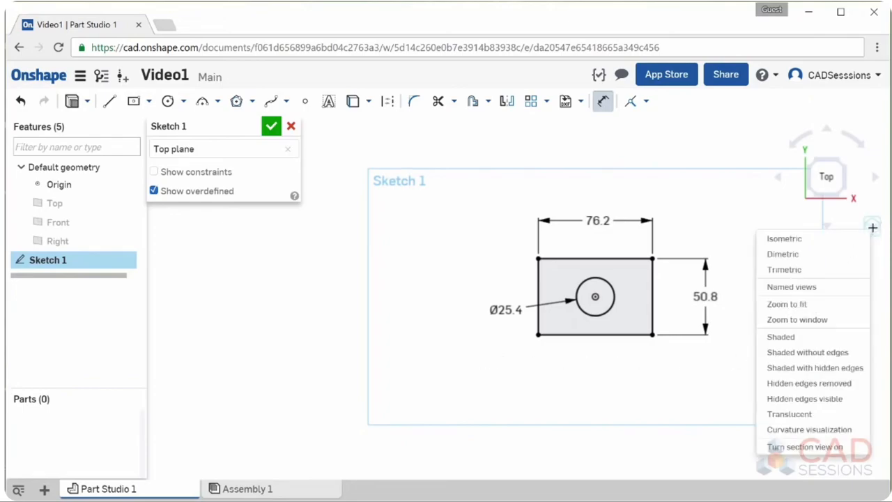
pyautogui.click(834, 249)
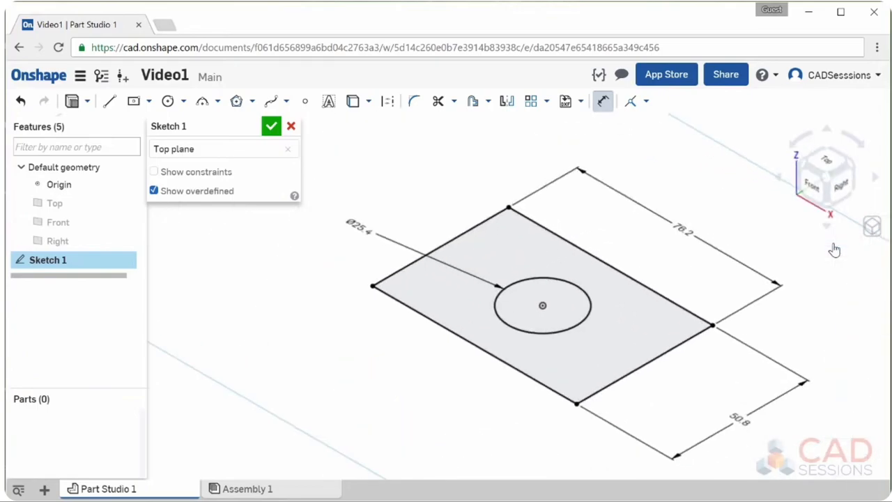
pyautogui.click(272, 127)
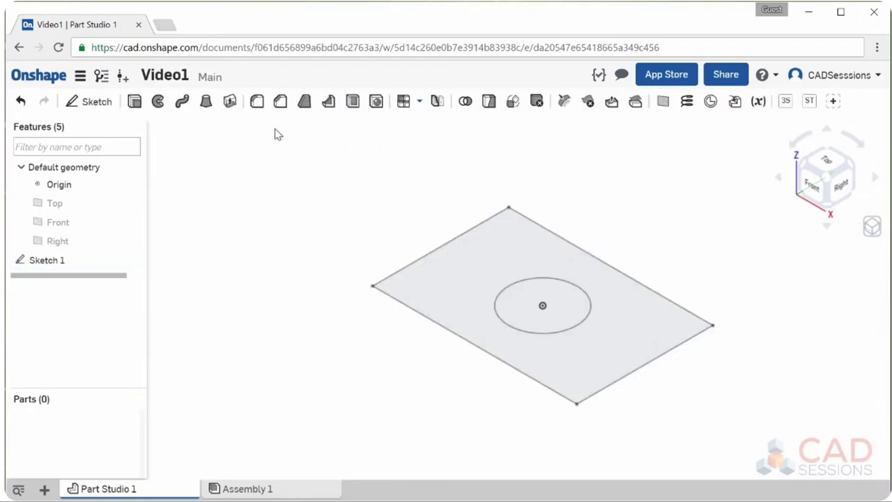
# Start a new solid blind extrude of the sketch region between the rectangle and the circle
pyautogui.click(135, 102)
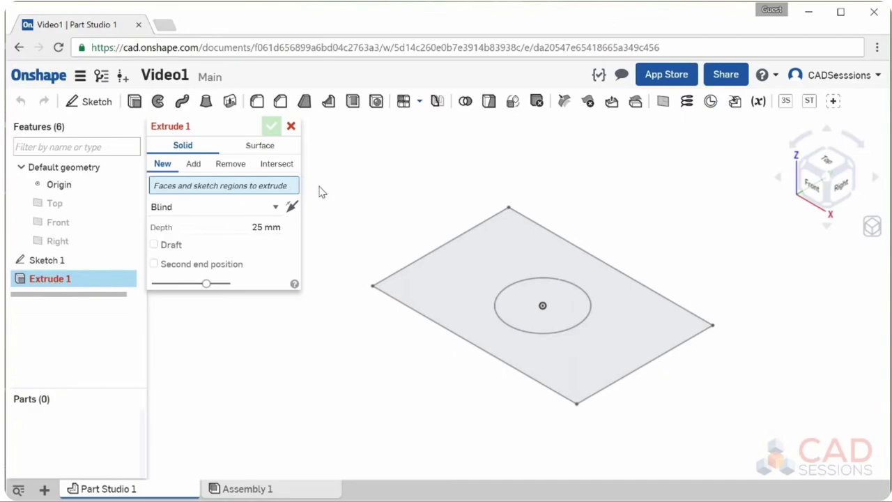
pyautogui.click(478, 271)
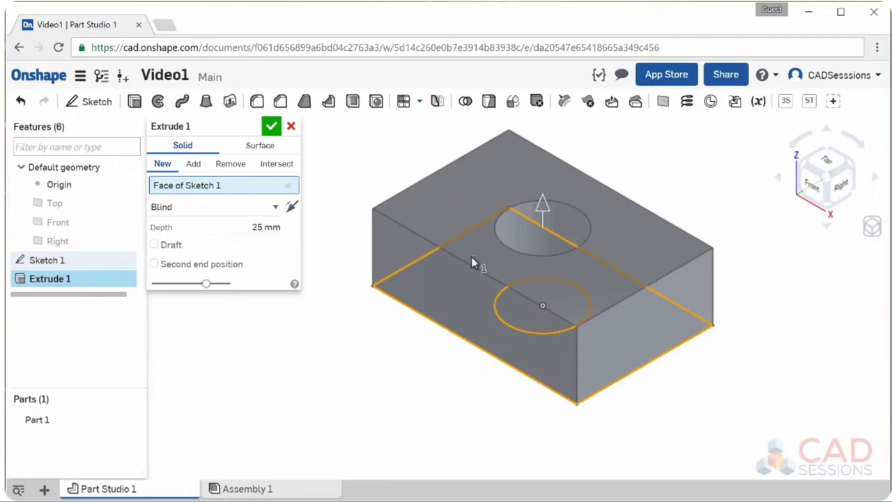
pyautogui.scroll(5, 474, 262)
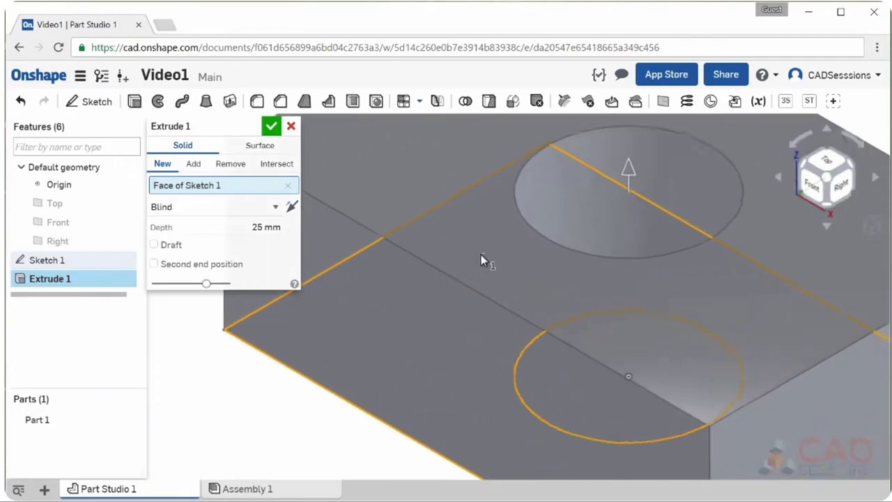
pyautogui.scroll(-6, 685, 254)
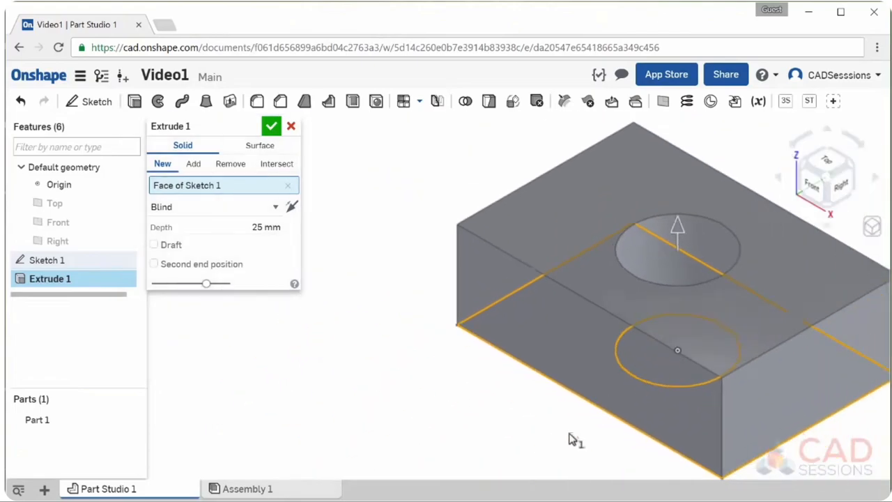
pyautogui.scroll(4, 589, 313)
pyautogui.scroll(-3, 552, 328)
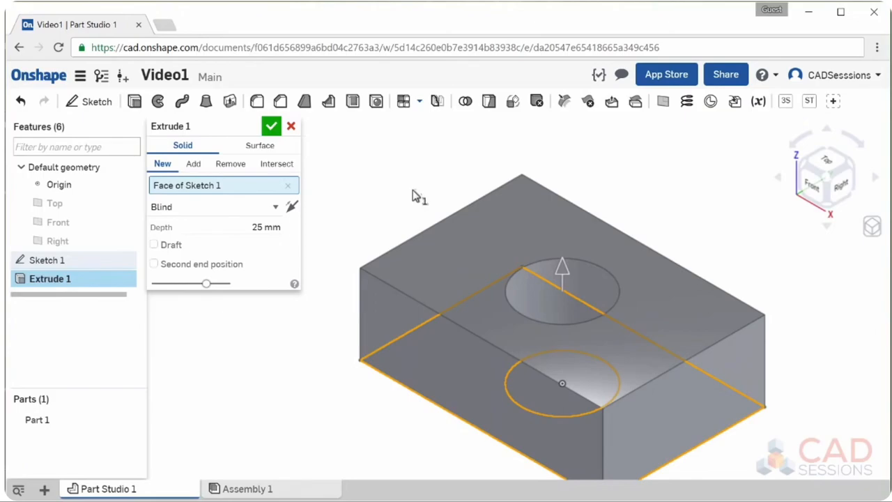
# Try including the circle region in the extrude, and try reversing the extrude direction
pyautogui.click(516, 387)
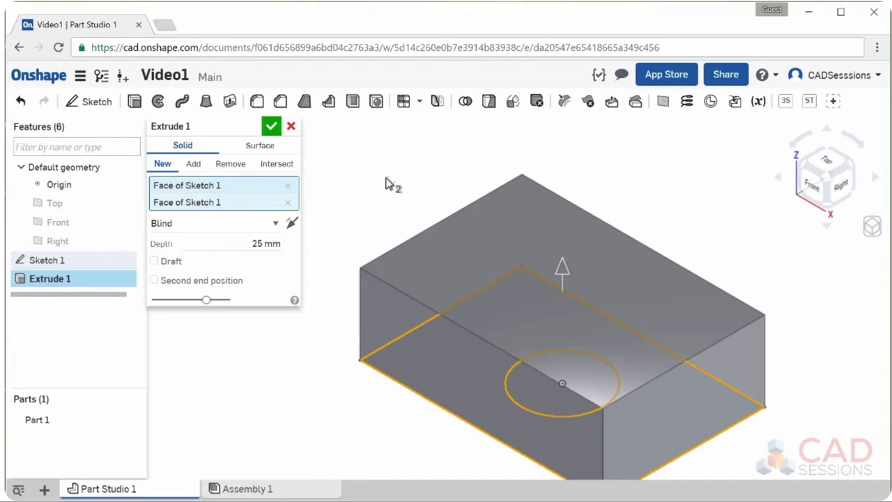
pyautogui.click(514, 376)
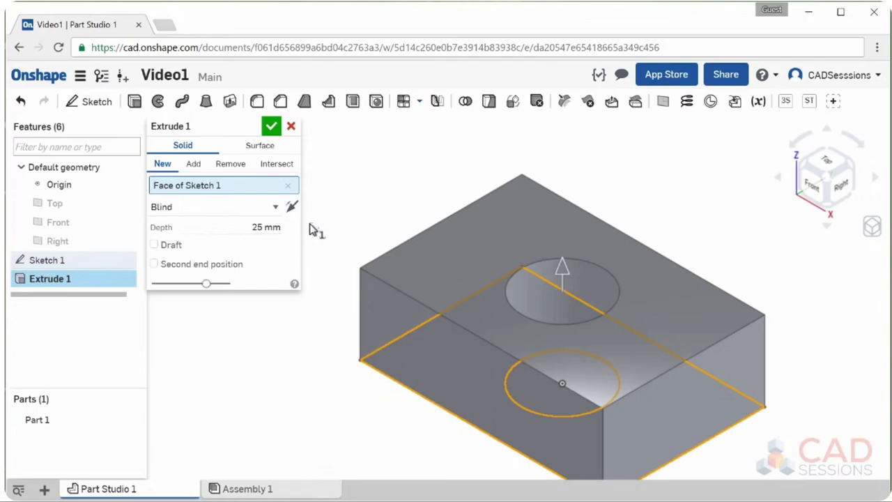
pyautogui.click(276, 207)
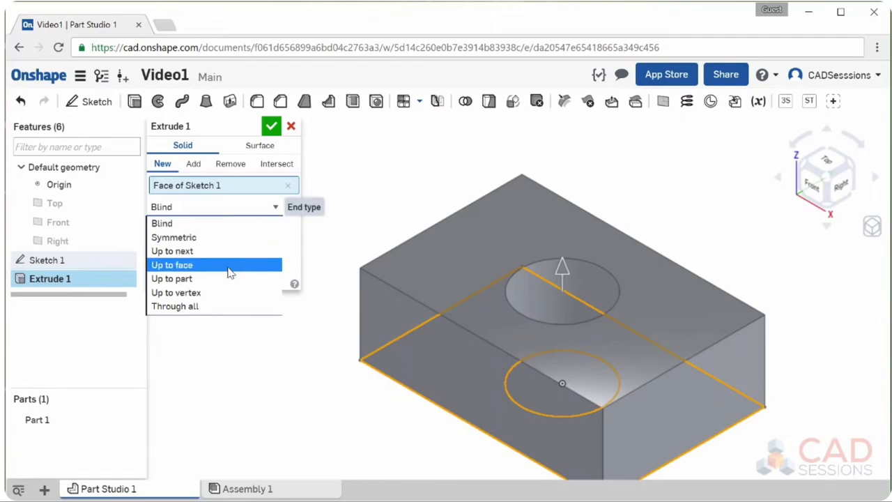
pyautogui.click(276, 208)
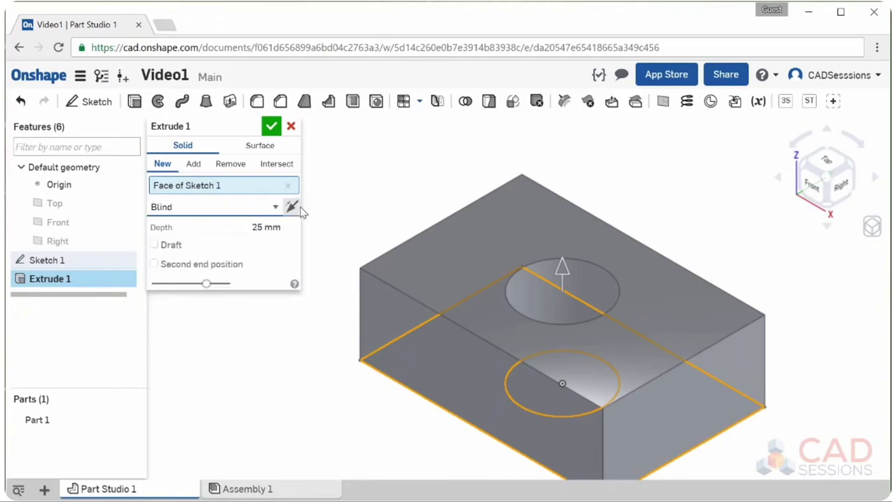
pyautogui.click(293, 208)
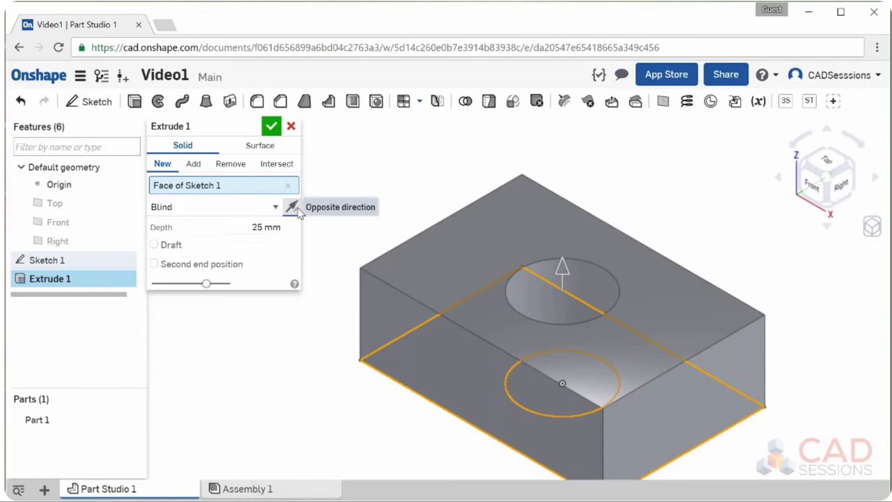
pyautogui.click(297, 210)
# Set the extrude depth to 0.5 in, accept the feature and show the part in isometric view
pyautogui.click(222, 227)
pyautogui.write('0.5in')
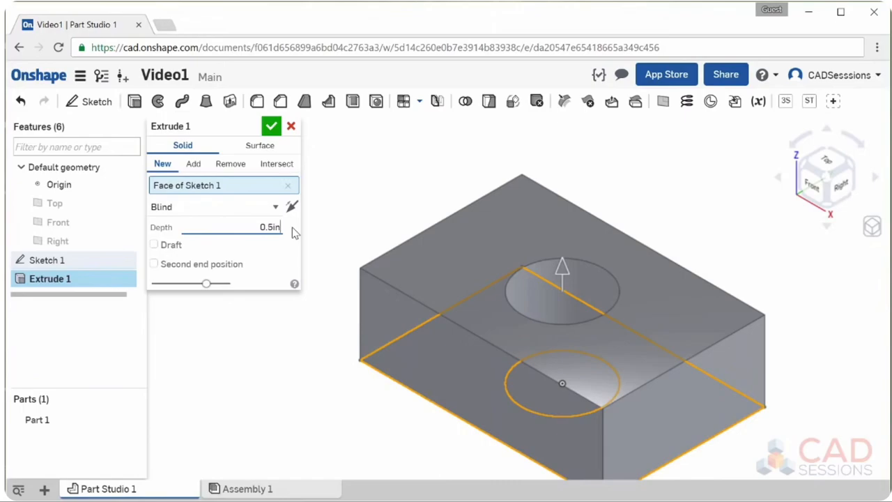
pyautogui.press('Return')
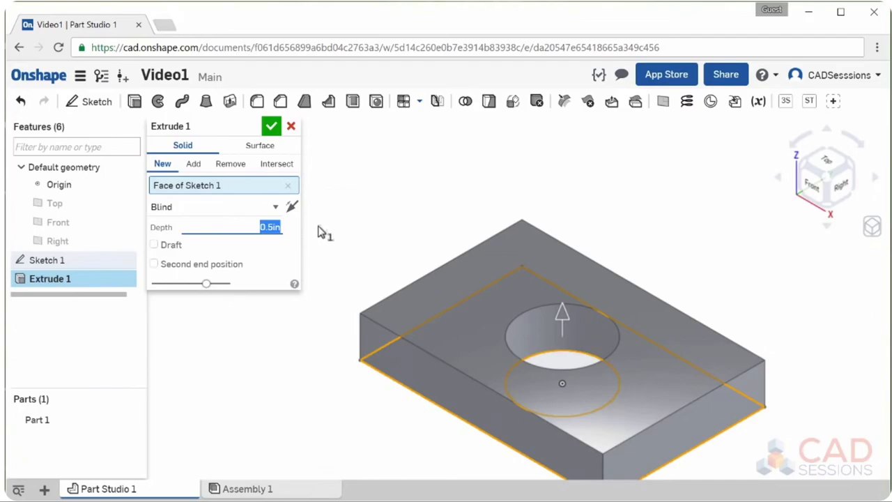
pyautogui.click(272, 128)
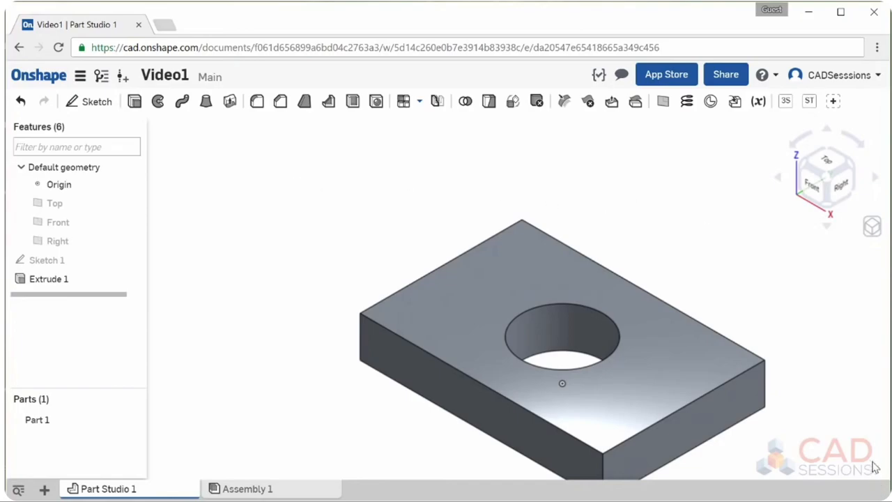
pyautogui.click(872, 226)
pyautogui.click(856, 239)
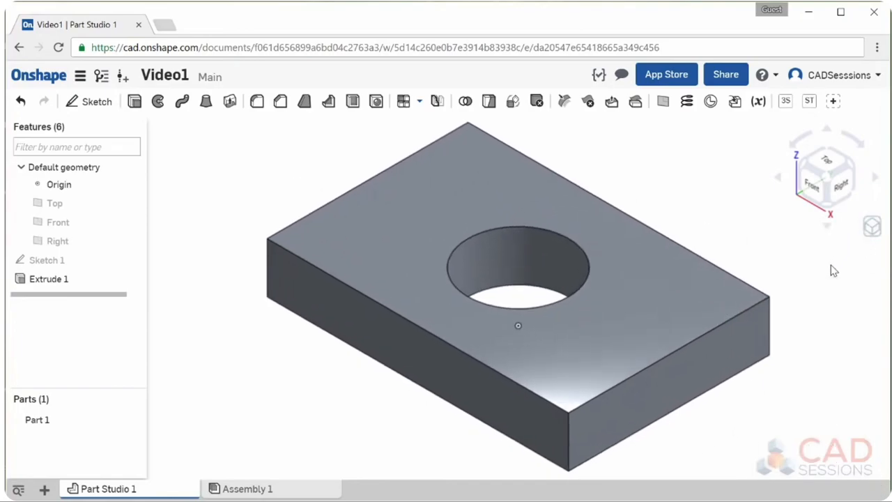